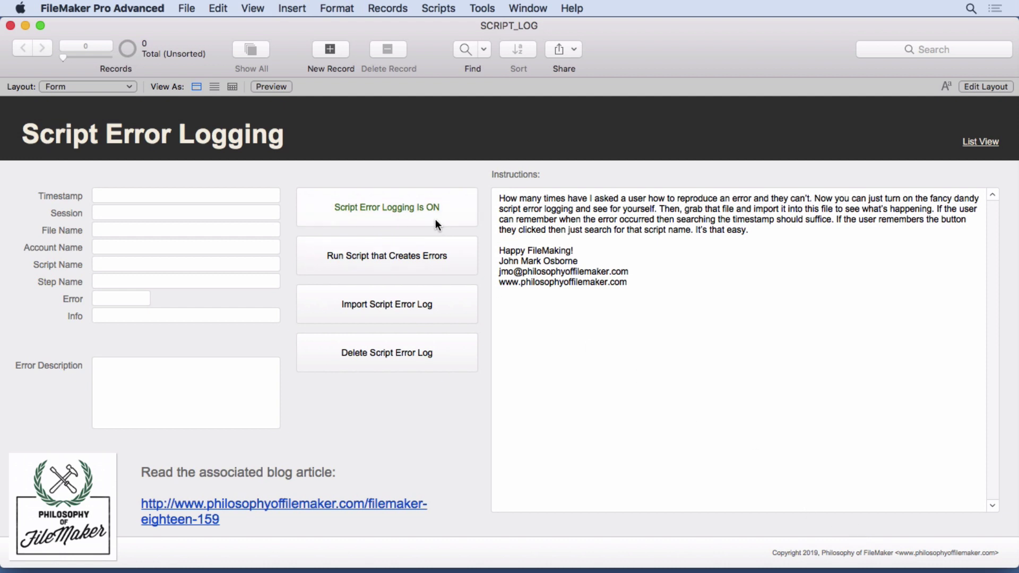
# - Toggle the Script Error Logging button until it reads OFF
pyautogui.click(418, 206)
pyautogui.click(419, 209)
pyautogui.click(419, 209)
# - In Script Workspace, review Script Log [Toggle]'s steps for turning logging off and on
pyautogui.click(439, 7)
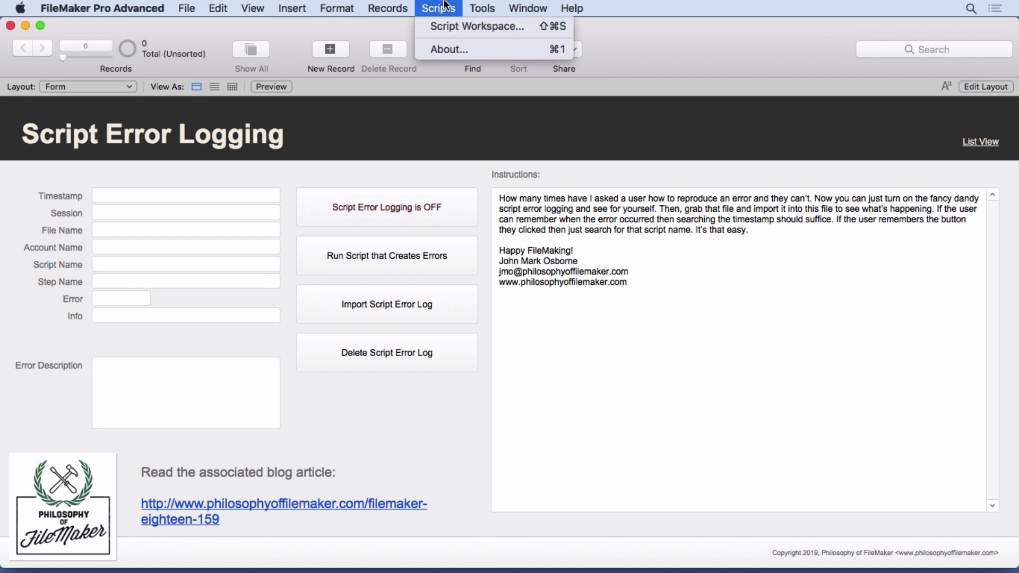
pyautogui.click(441, 173)
pyautogui.press('super+shift+s')
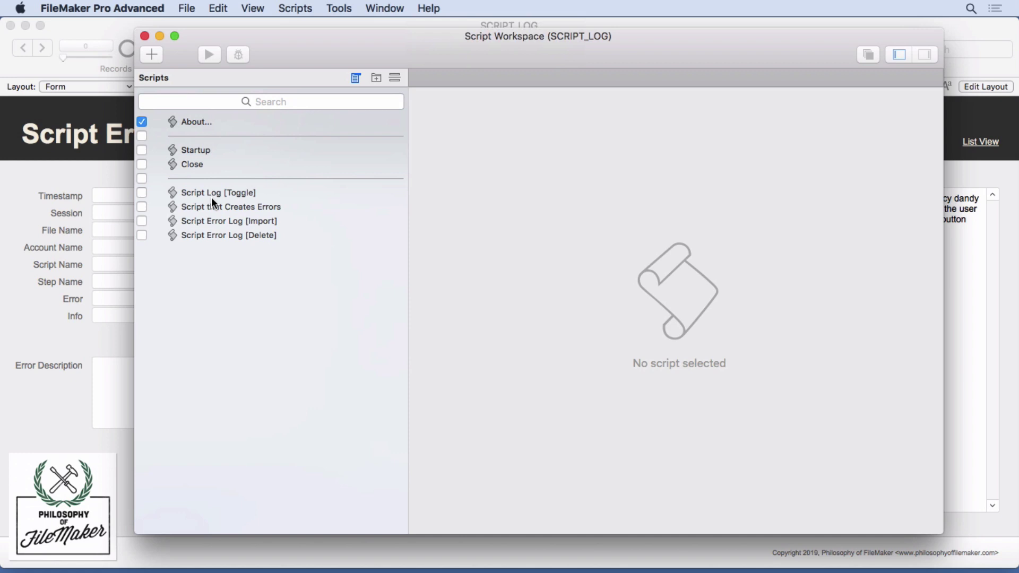
pyautogui.click(205, 192)
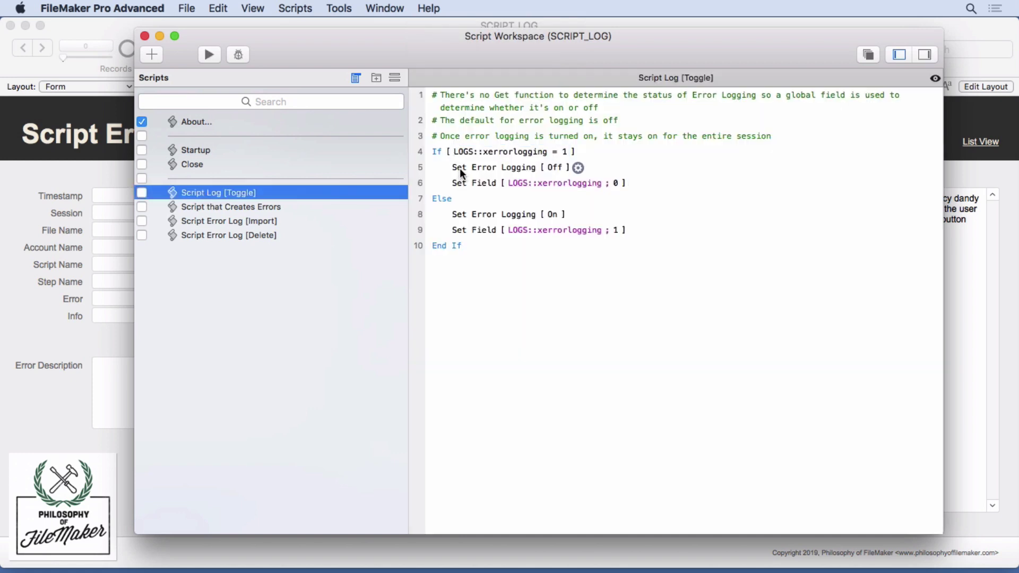
pyautogui.click(510, 168)
pyautogui.click(486, 212)
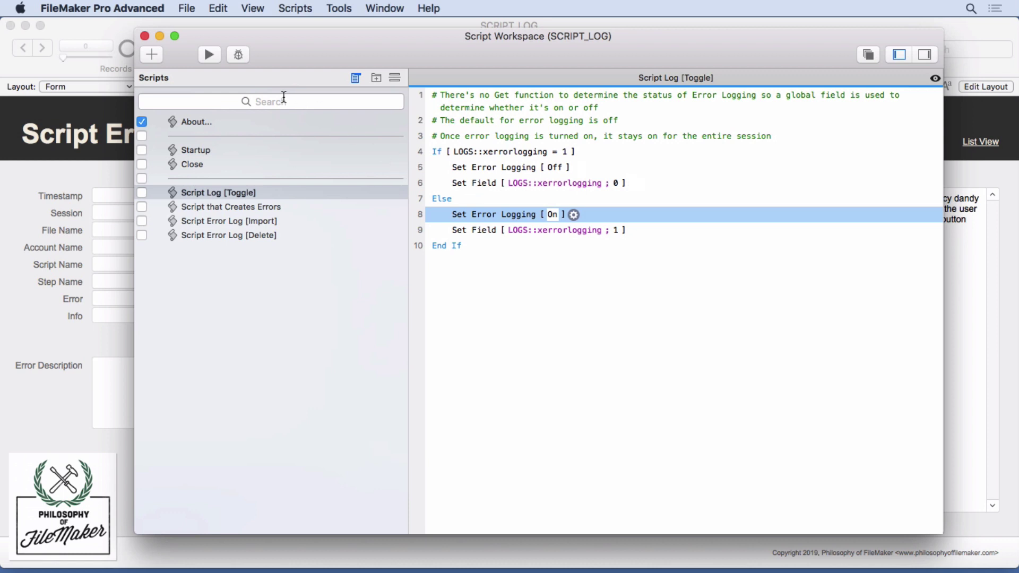
pyautogui.click(145, 36)
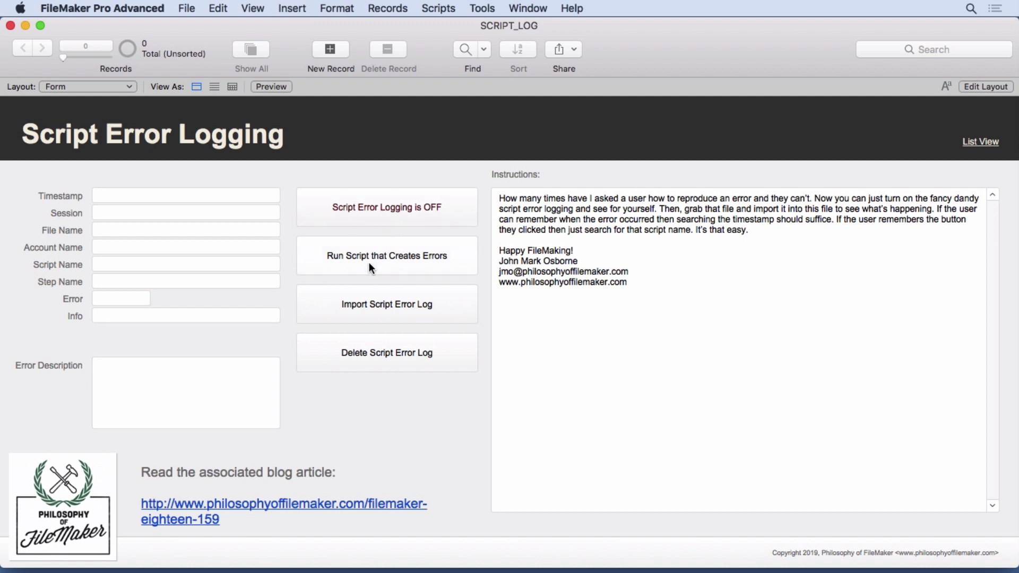
pyautogui.click(438, 8)
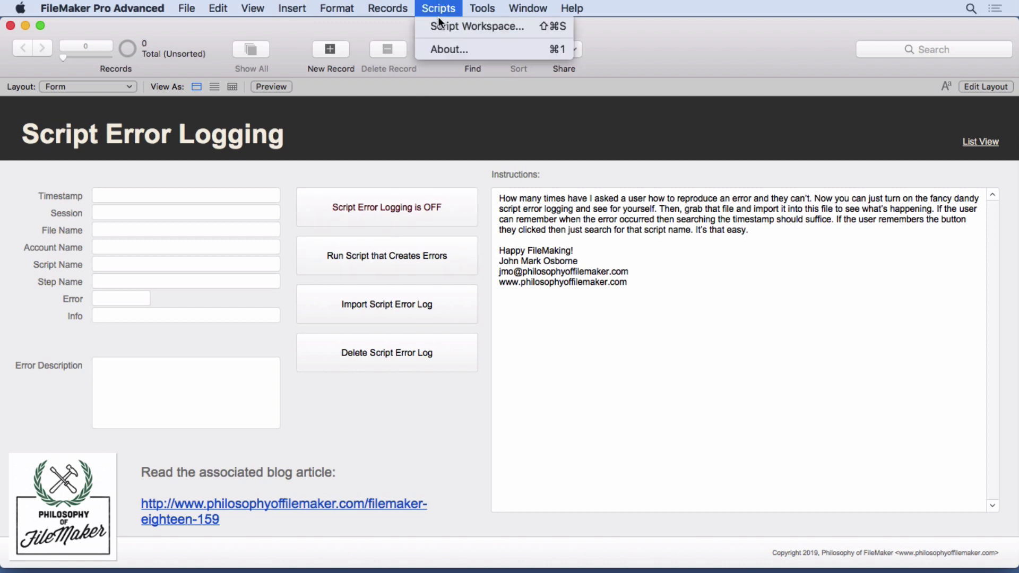
pyautogui.click(437, 26)
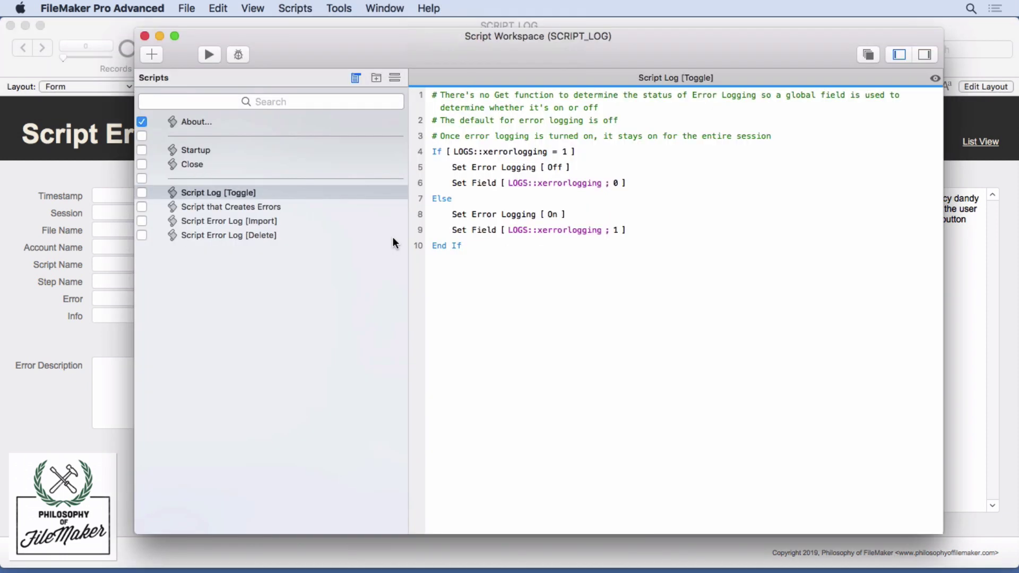
pyautogui.click(256, 206)
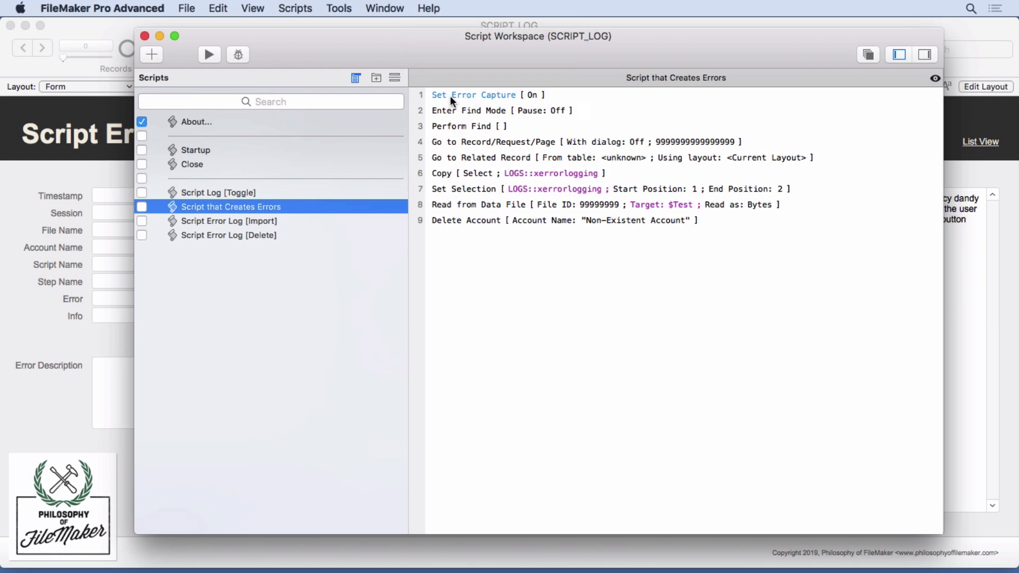
pyautogui.click(456, 113)
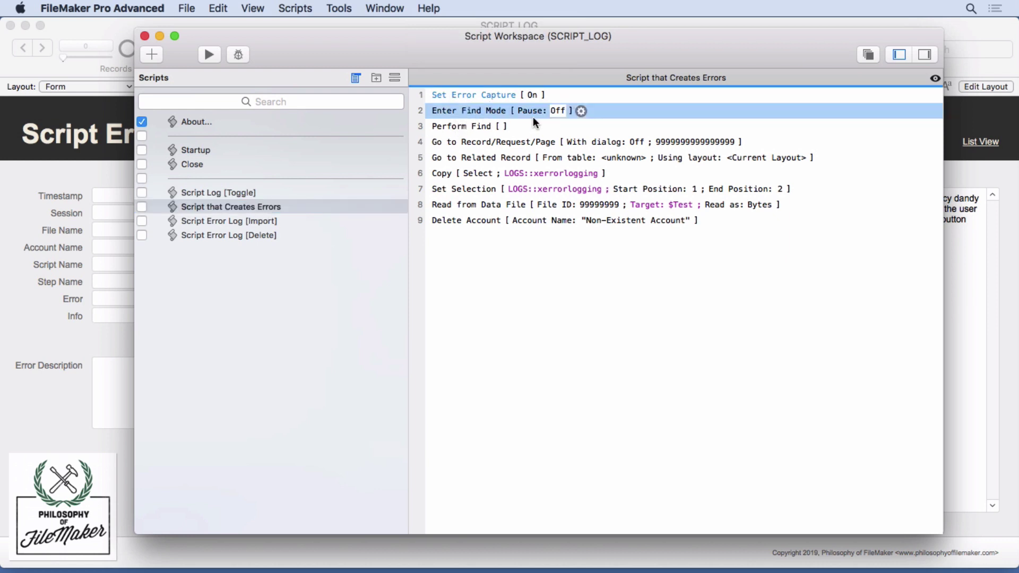
pyautogui.click(461, 126)
pyautogui.click(468, 141)
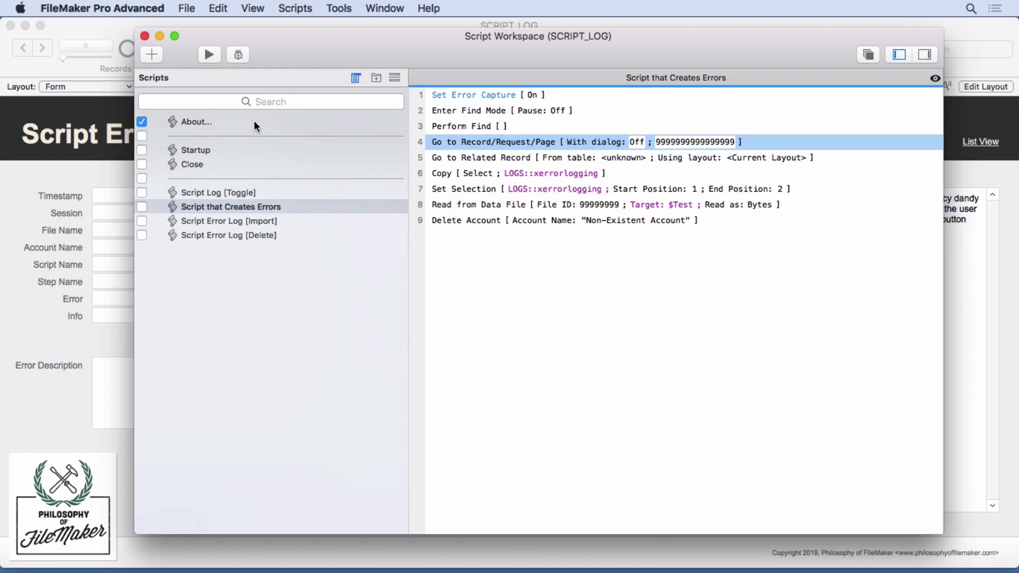
pyautogui.click(144, 36)
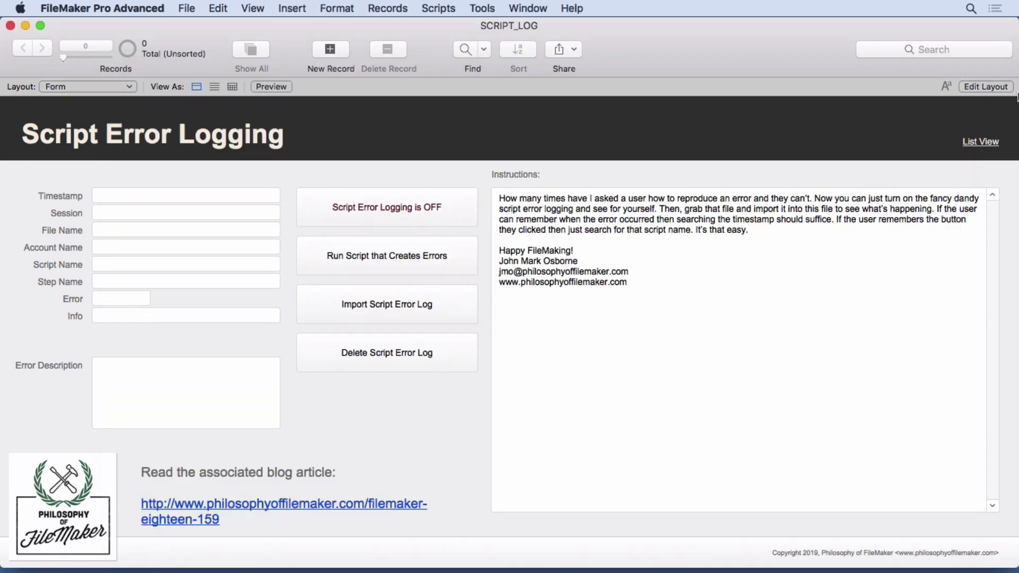
# - In Finder, browse to the home folder's Documents to check for an error log
pyautogui.click(998, 41)
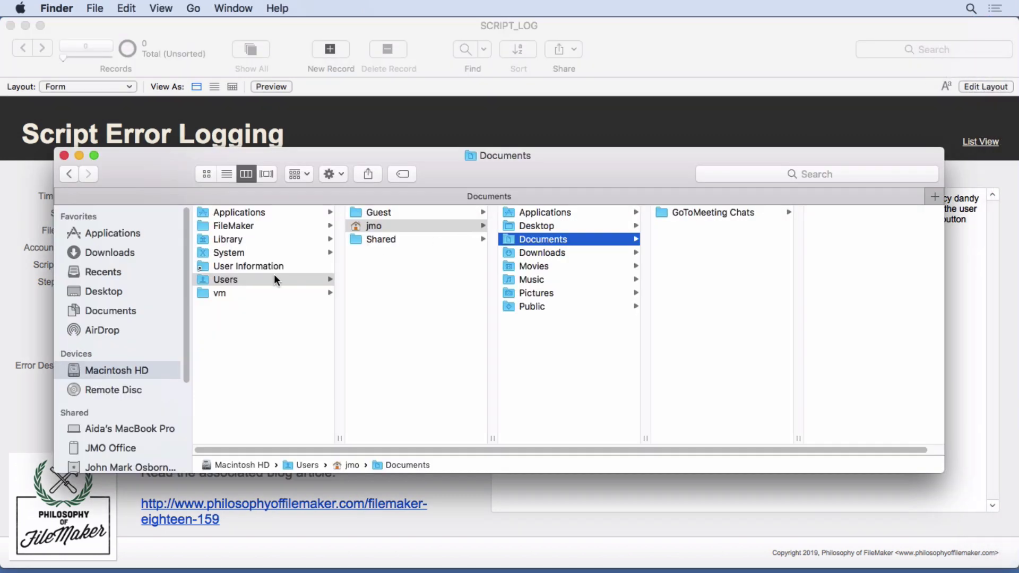
pyautogui.click(370, 226)
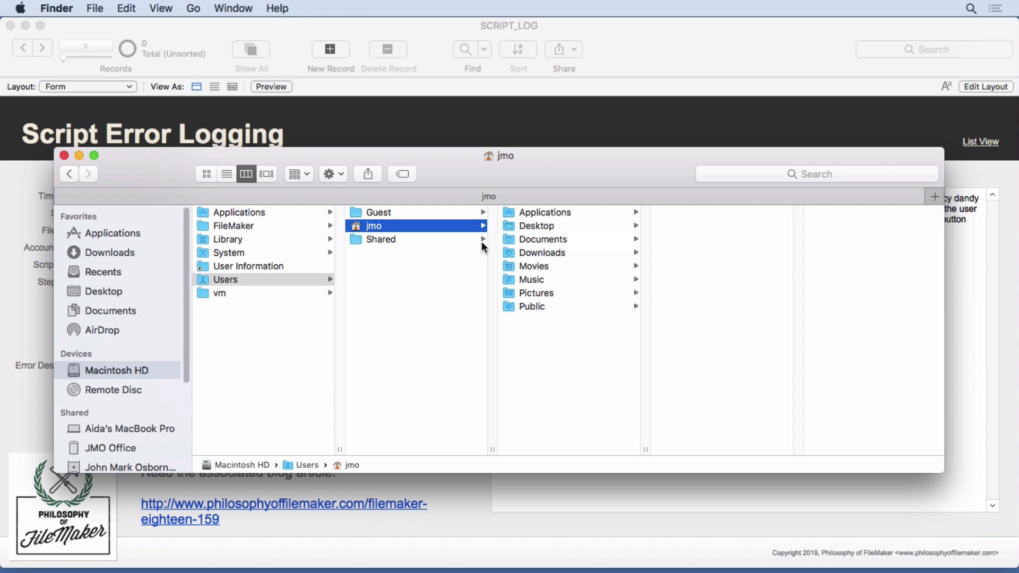
pyautogui.click(527, 239)
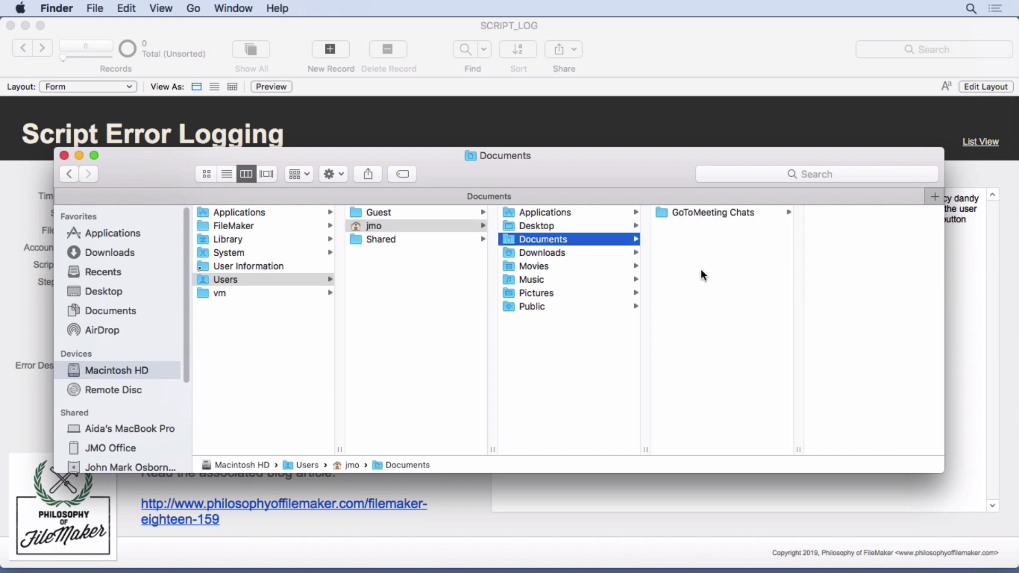
# - Back in FileMaker, turn Script Error Logging ON
pyautogui.click(659, 123)
pyautogui.click(403, 206)
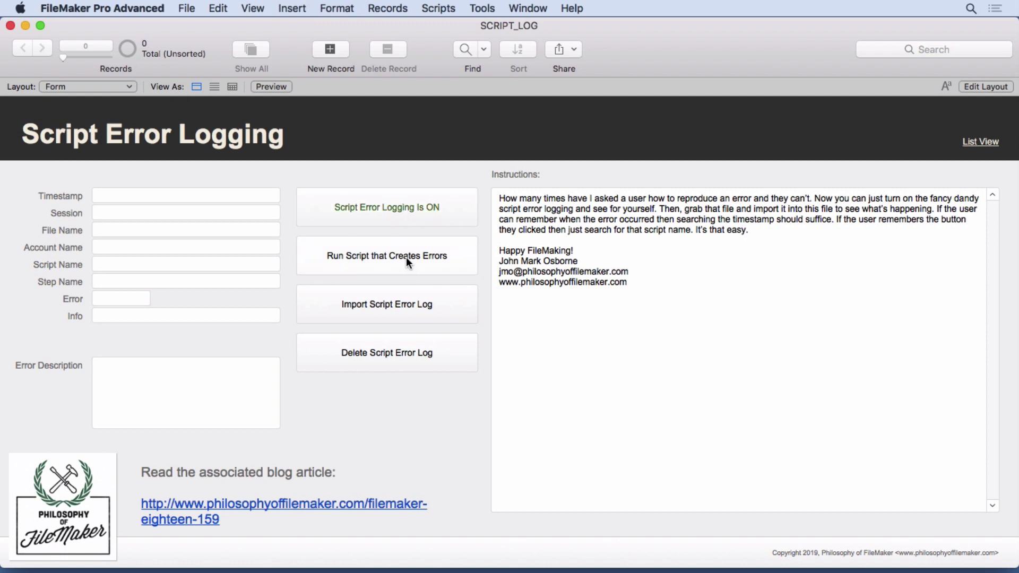
pyautogui.moveTo(1017, 89)
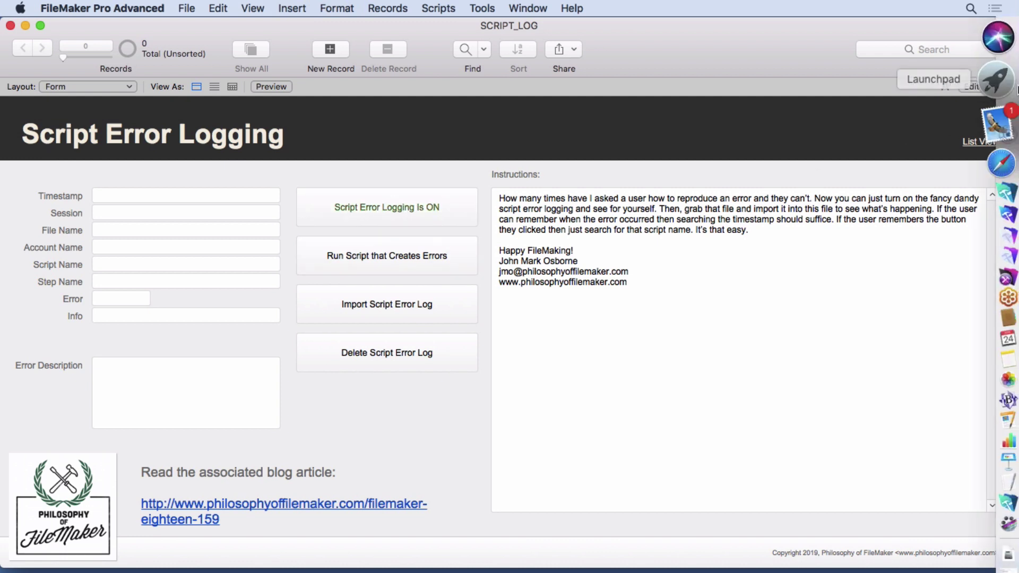
pyautogui.click(1009, 38)
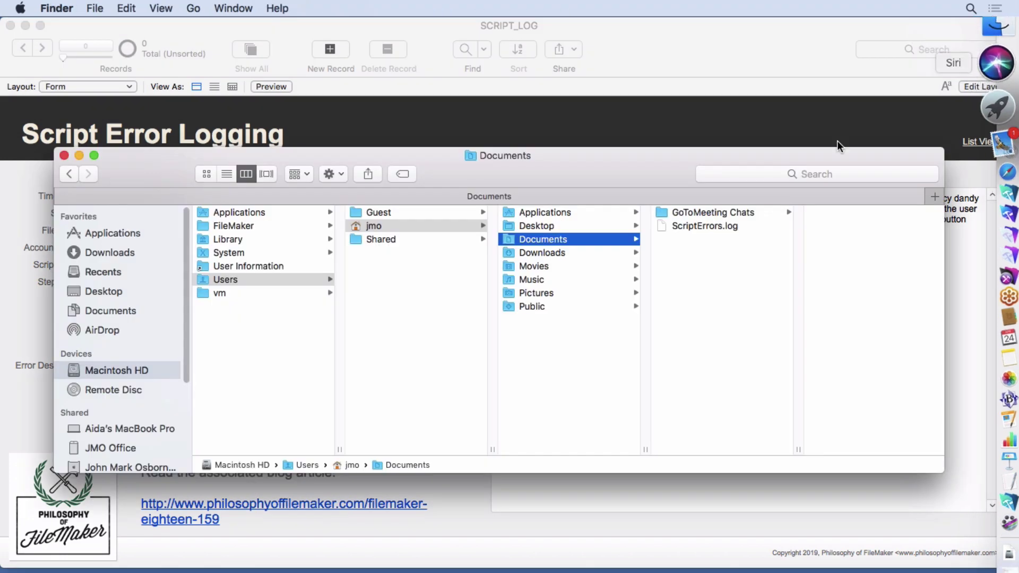
pyautogui.doubleClick(696, 225)
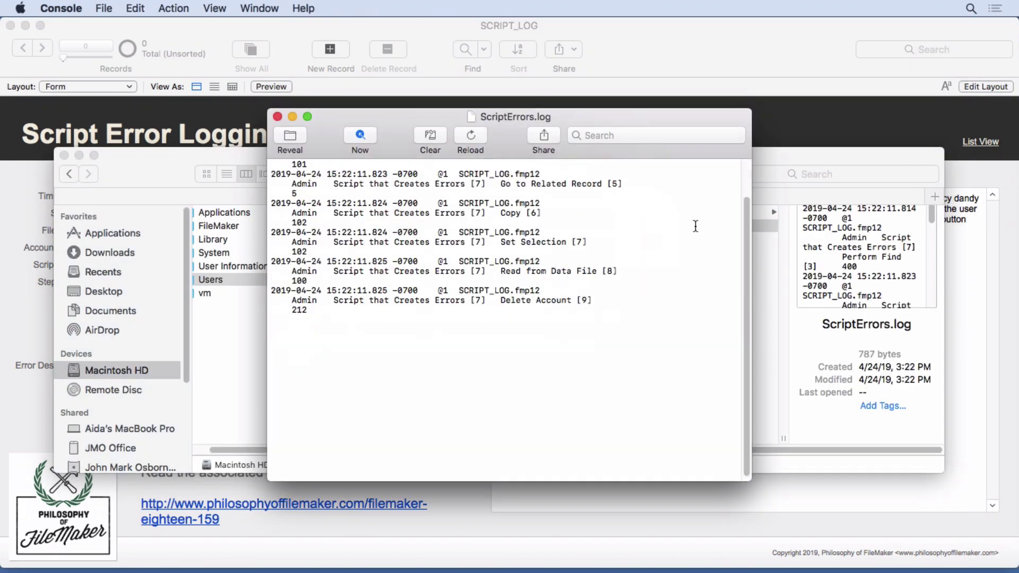
pyautogui.scroll(2, 660, 241)
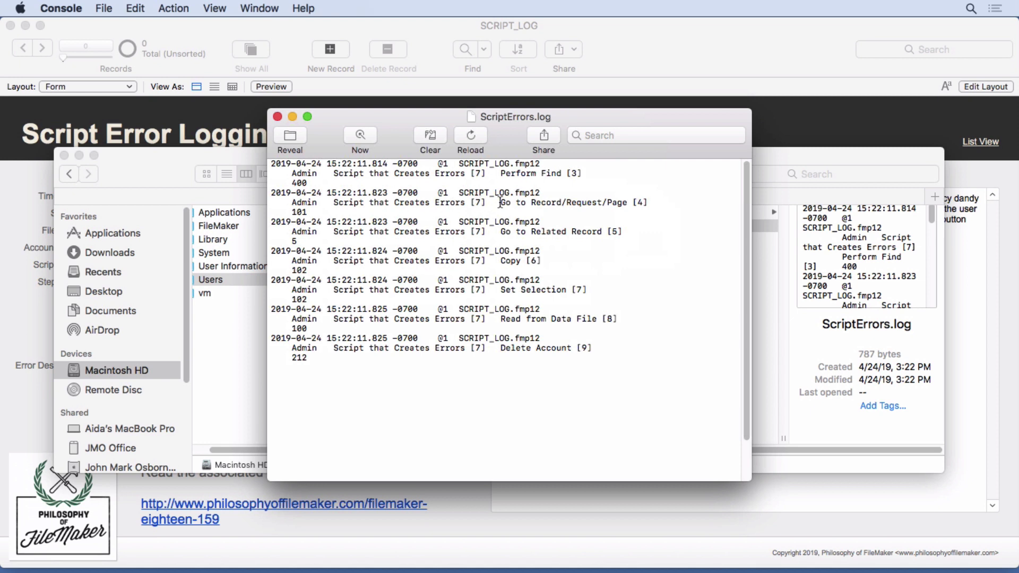
pyautogui.moveTo(500, 203); pyautogui.dragTo(650, 200)
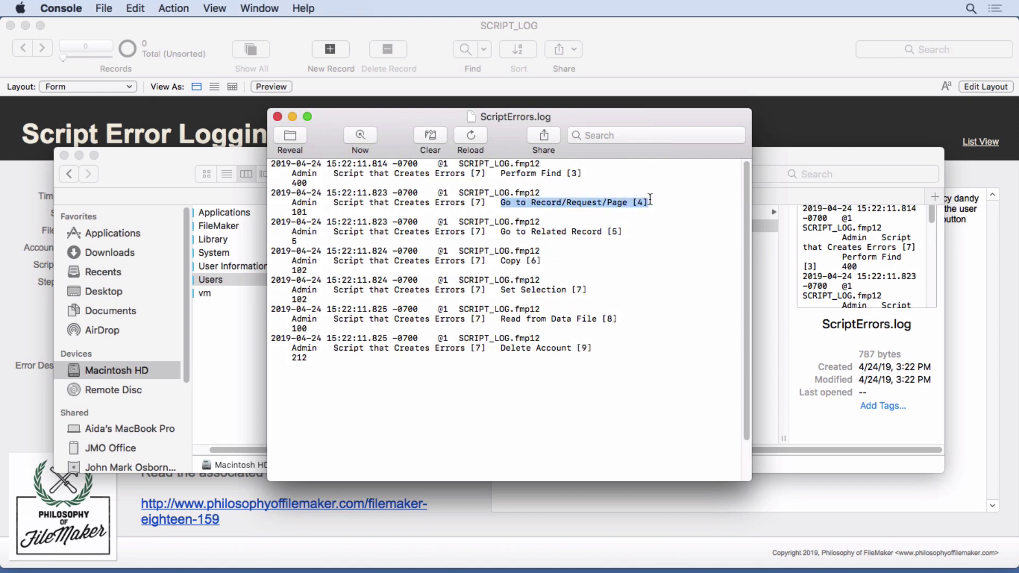
pyautogui.click(277, 117)
pyautogui.click(336, 117)
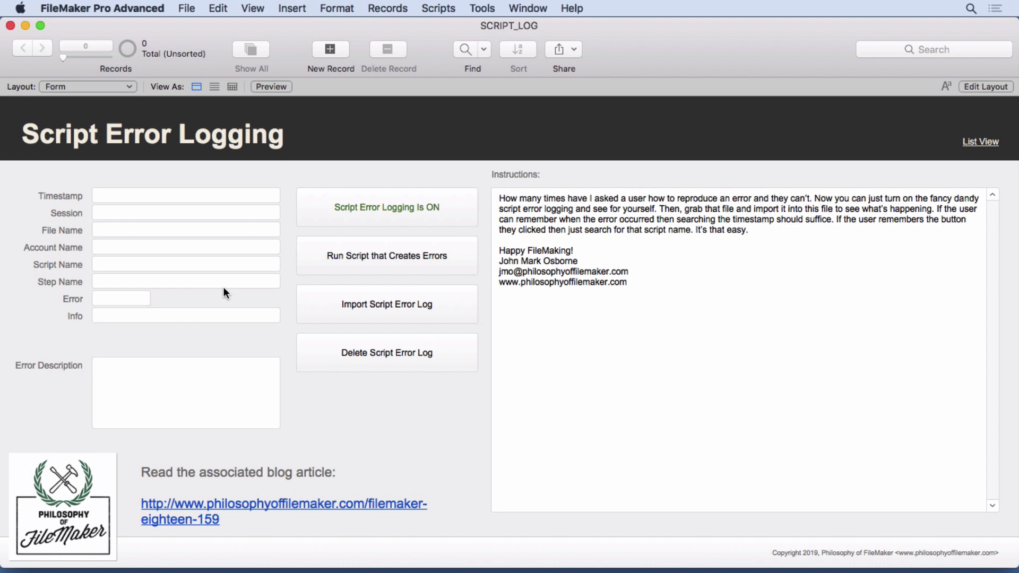
# - Import ScriptErrors.log into SCRIPT_LOG, page through the error records, and check the Timestamp date
pyautogui.click(356, 305)
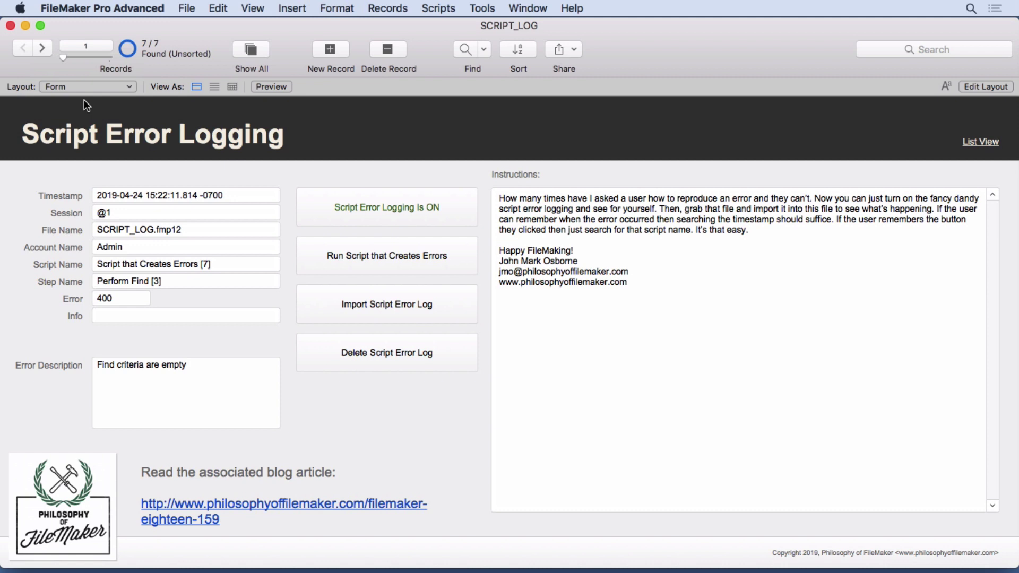
pyautogui.click(43, 46)
pyautogui.click(44, 47)
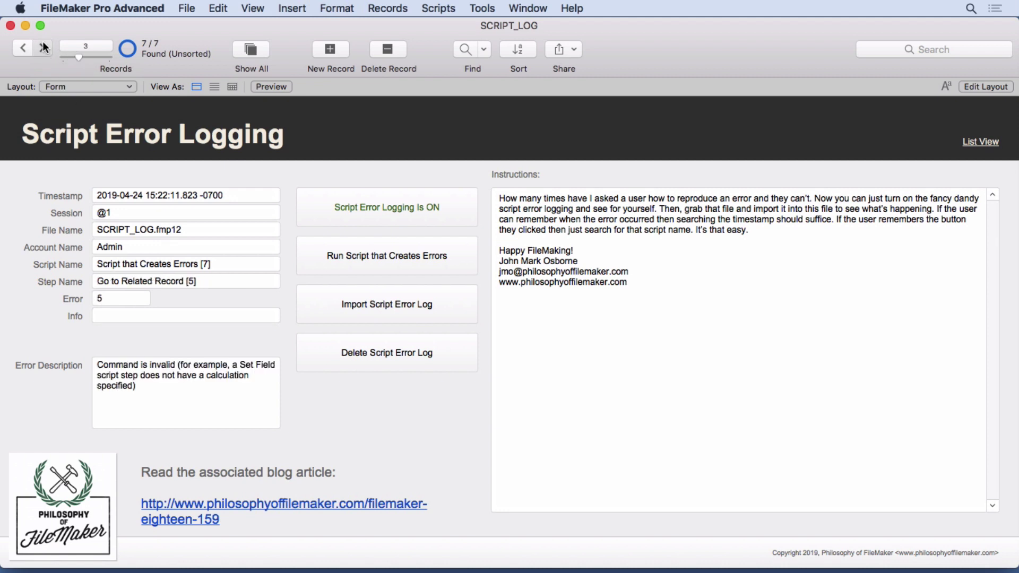
pyautogui.click(44, 47)
pyautogui.click(23, 50)
pyautogui.doubleClick(137, 195)
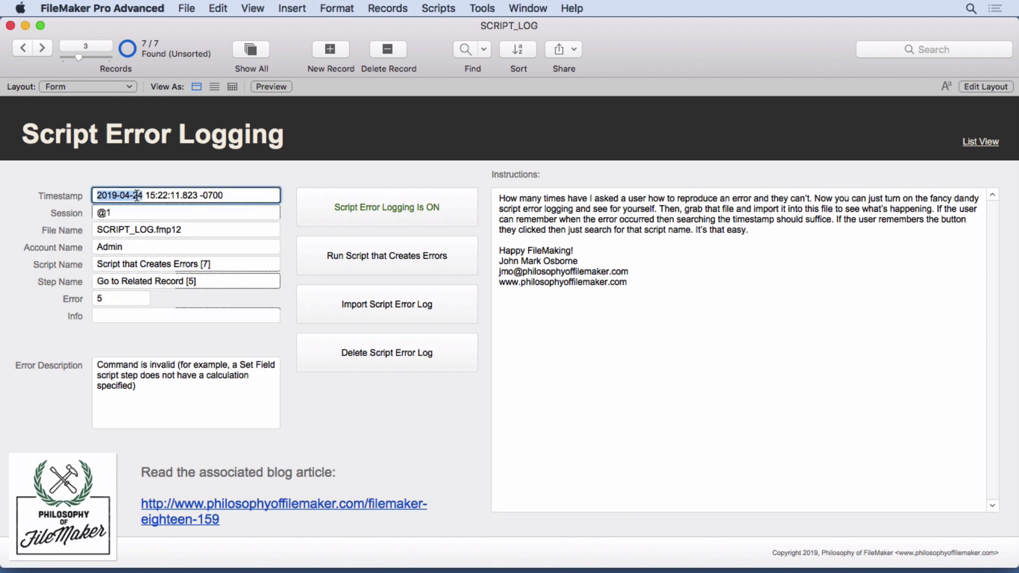
pyautogui.click(104, 175)
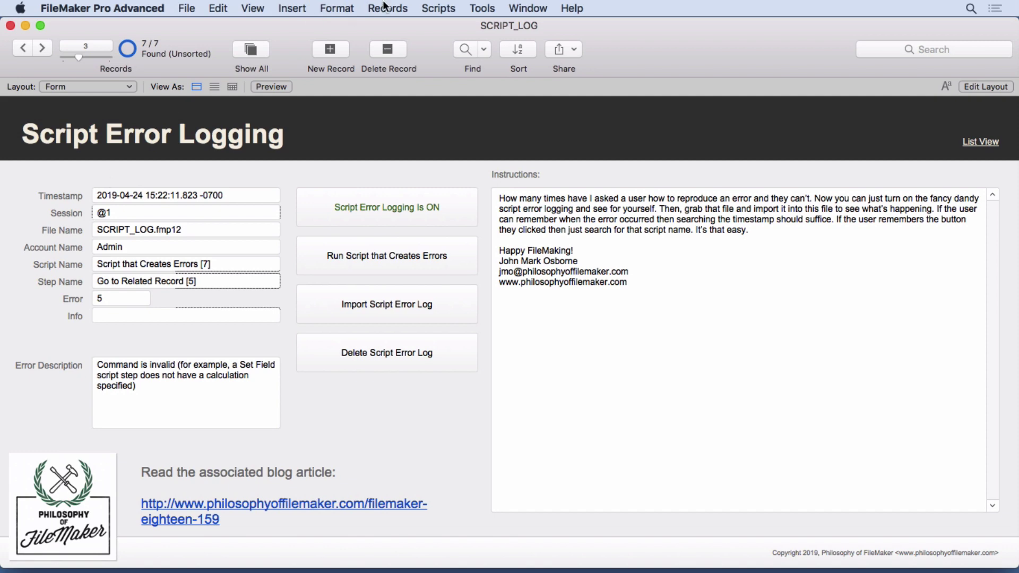
pyautogui.click(439, 8)
pyautogui.click(333, 189)
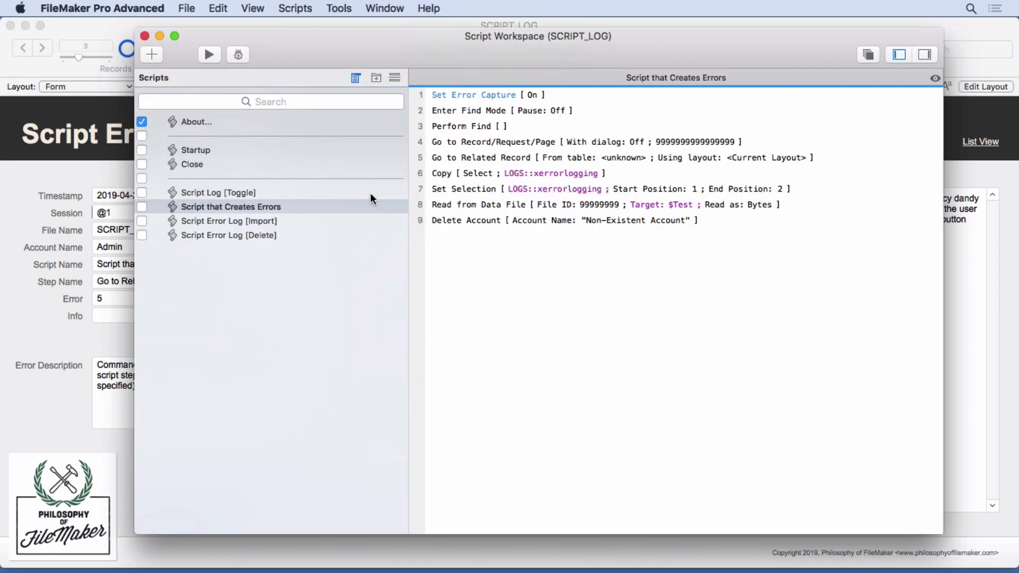
pyautogui.click(224, 192)
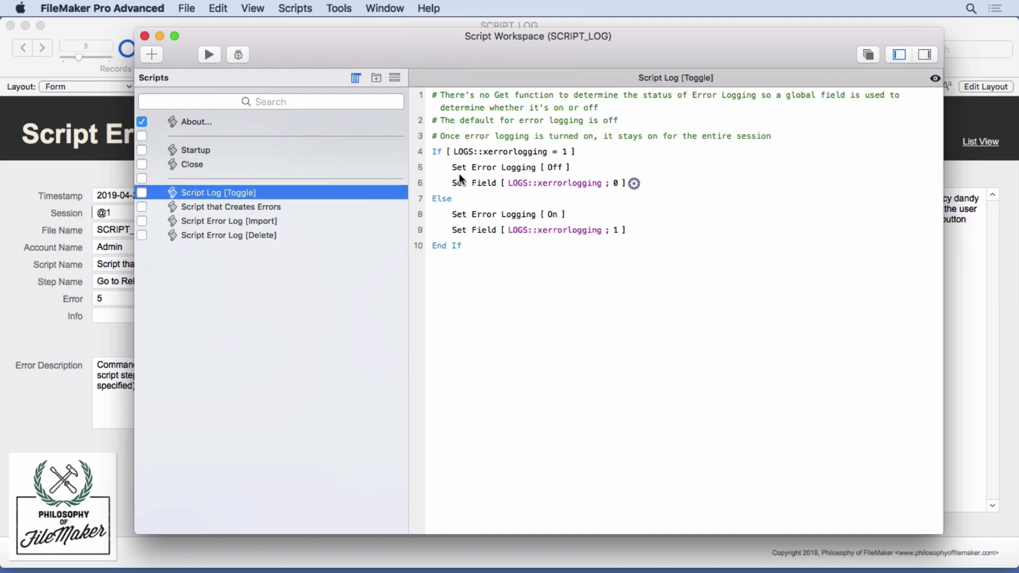
pyautogui.click(493, 168)
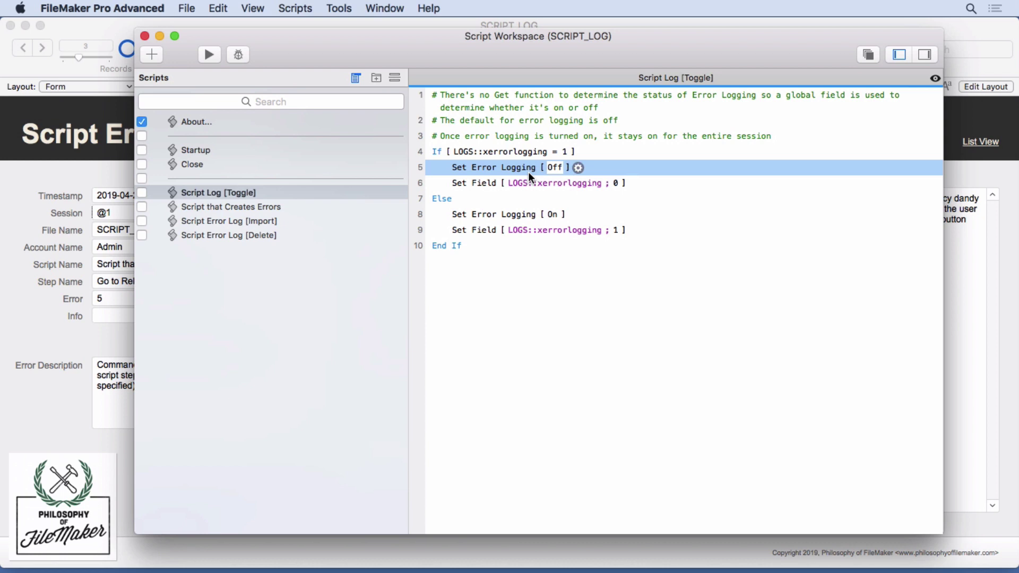
pyautogui.press('super+w')
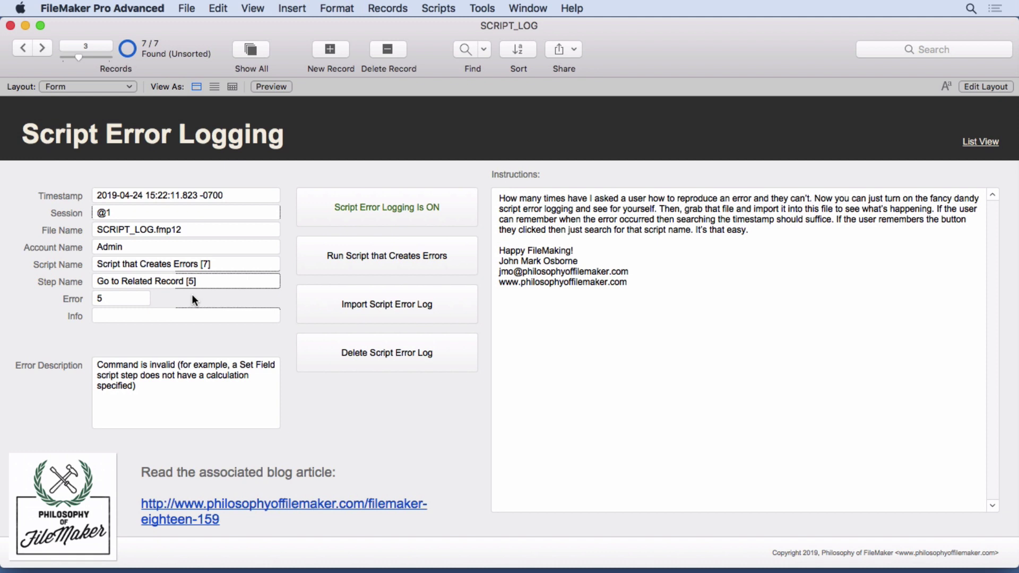
# - Delete ScriptErrors.log with Delete Script Error Log, confirm Deleted!, and verify Documents no longer holds it
pyautogui.click(336, 389)
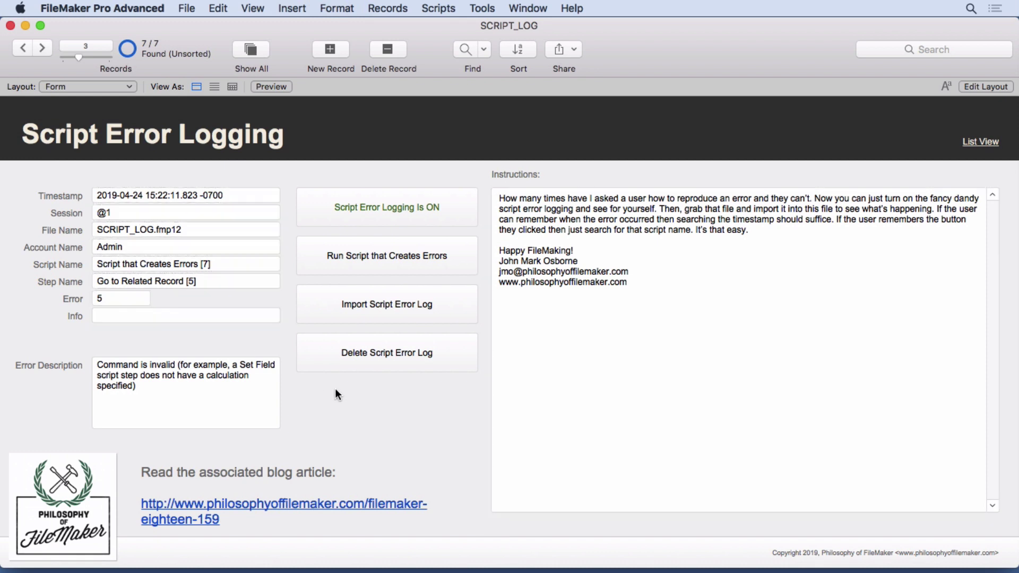
pyautogui.click(364, 350)
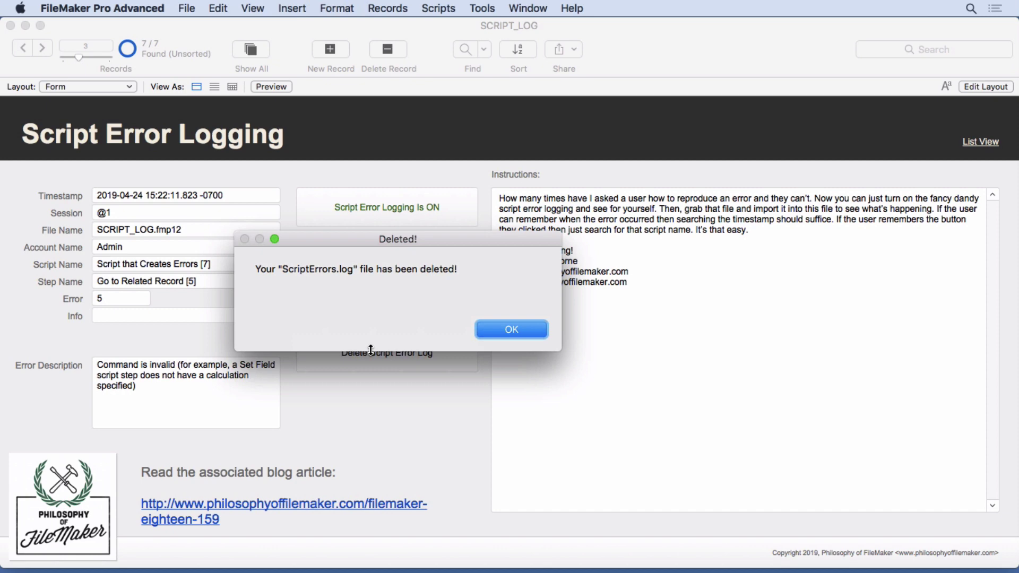
pyautogui.click(525, 329)
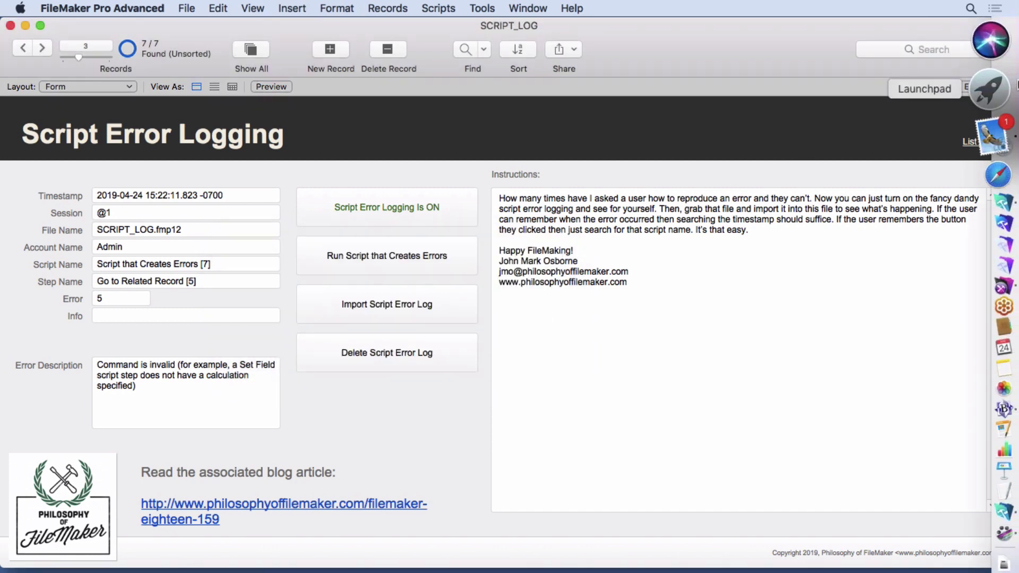
pyautogui.click(992, 47)
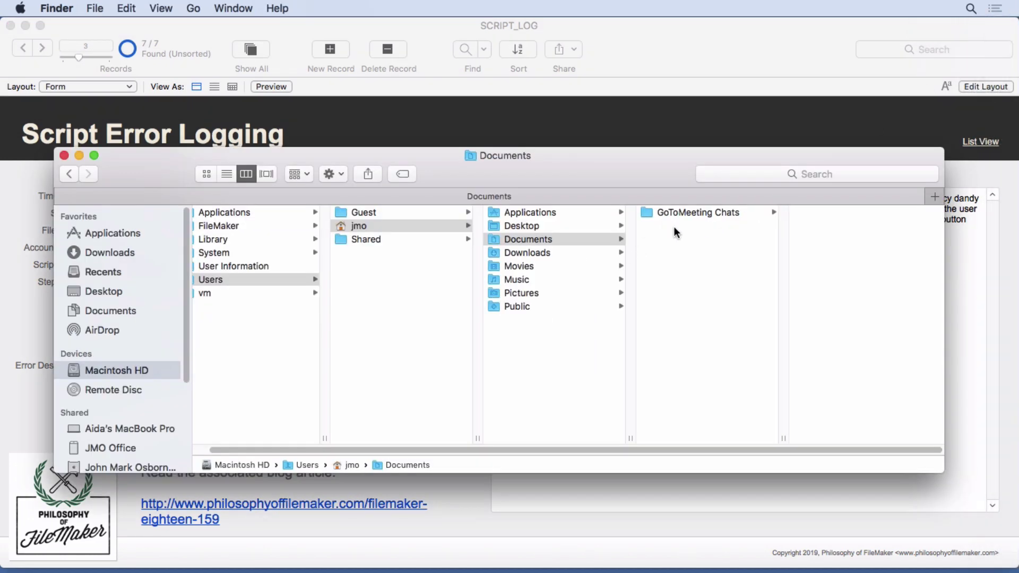
pyautogui.click(647, 132)
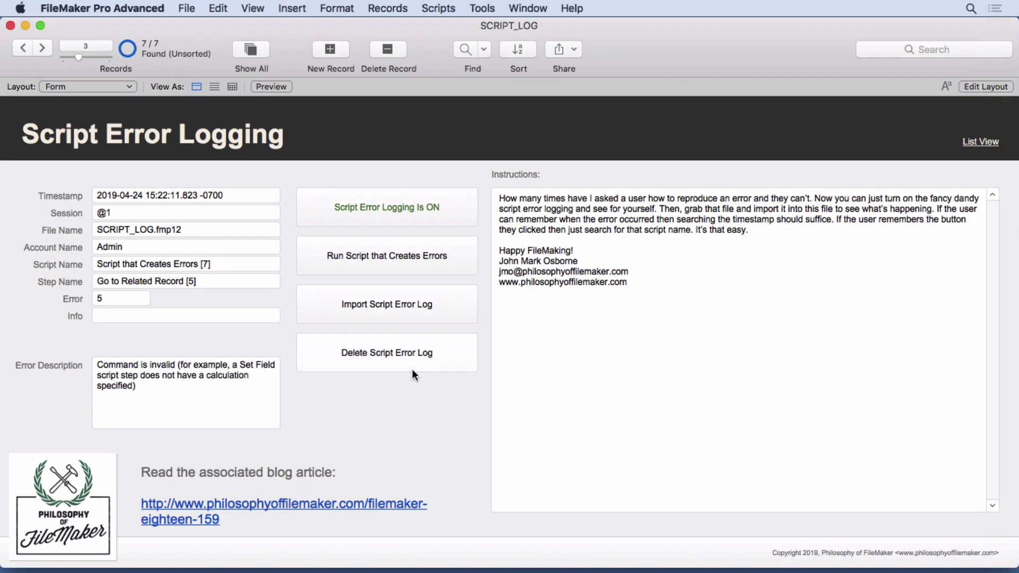
pyautogui.click(439, 8)
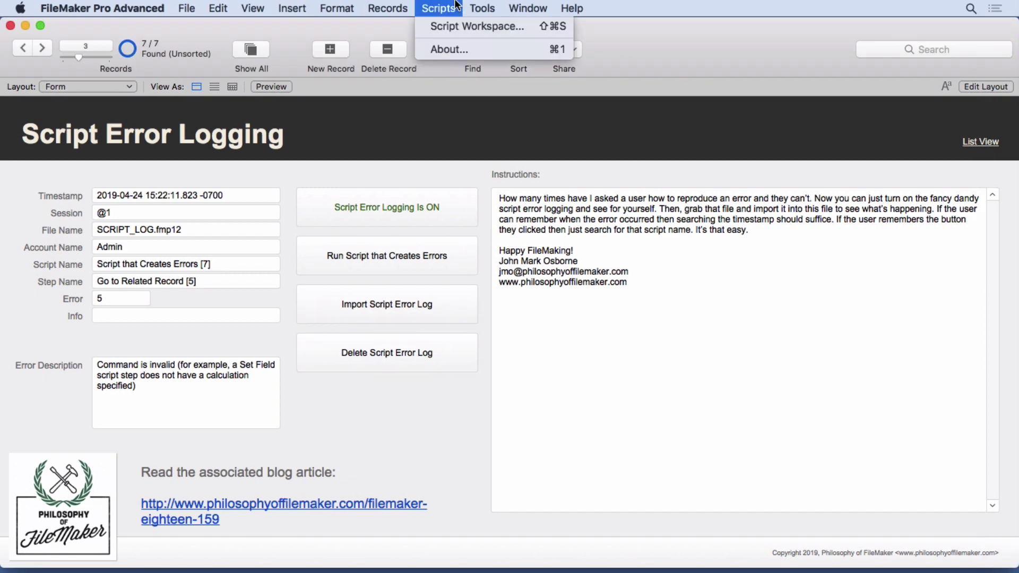
pyautogui.click(454, 29)
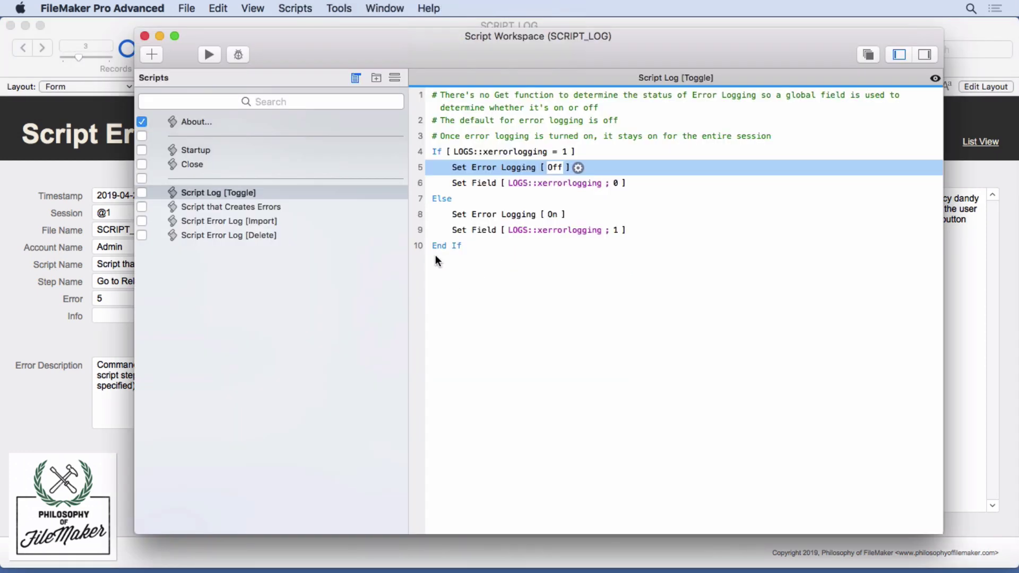
pyautogui.click(254, 241)
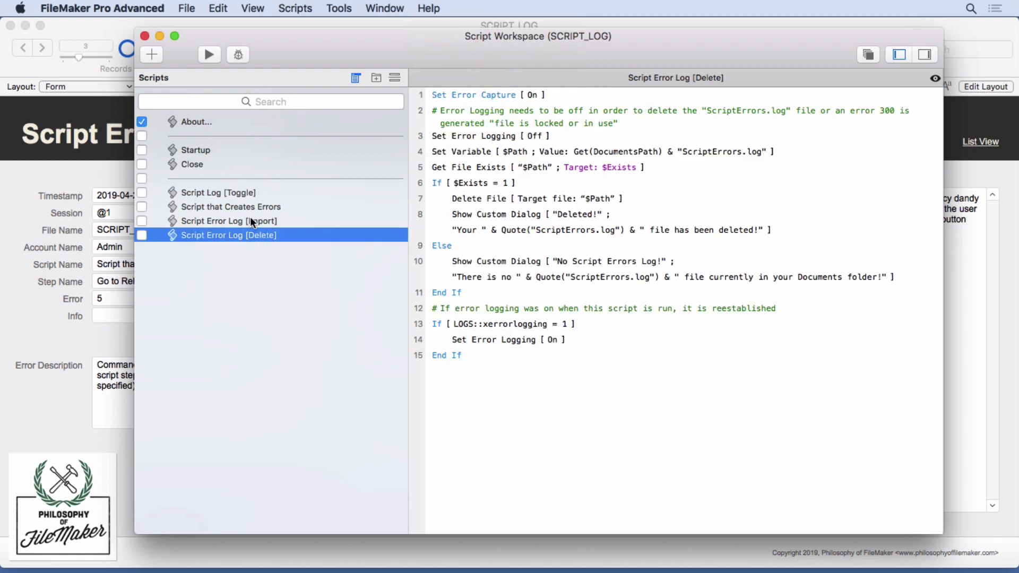
pyautogui.click(253, 223)
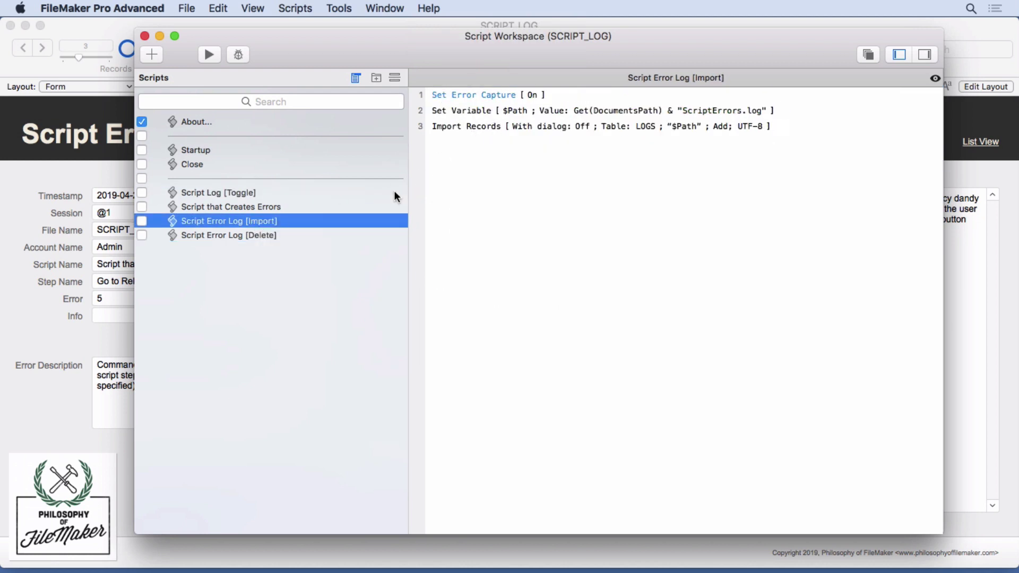
pyautogui.click(222, 235)
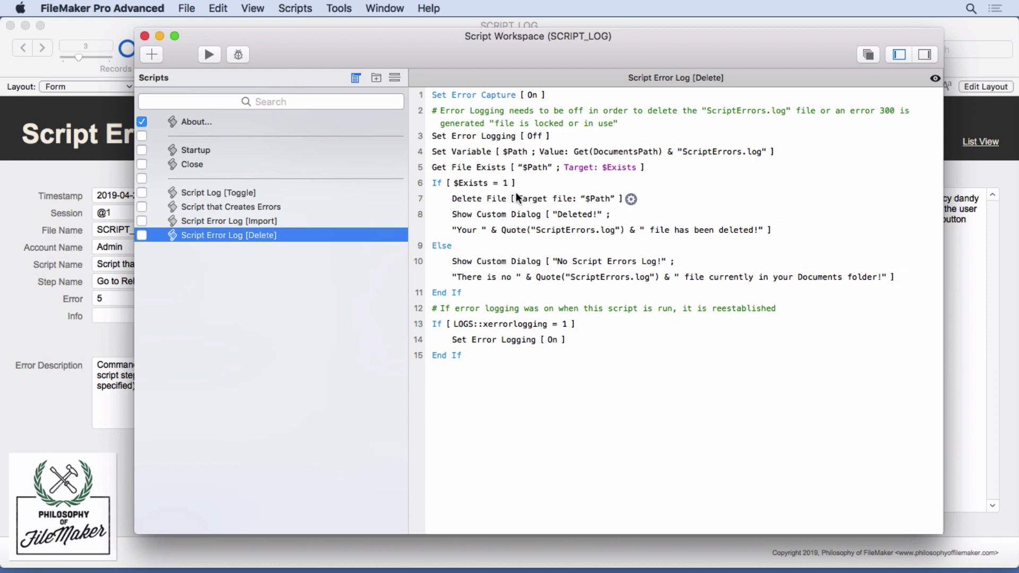
pyautogui.click(483, 136)
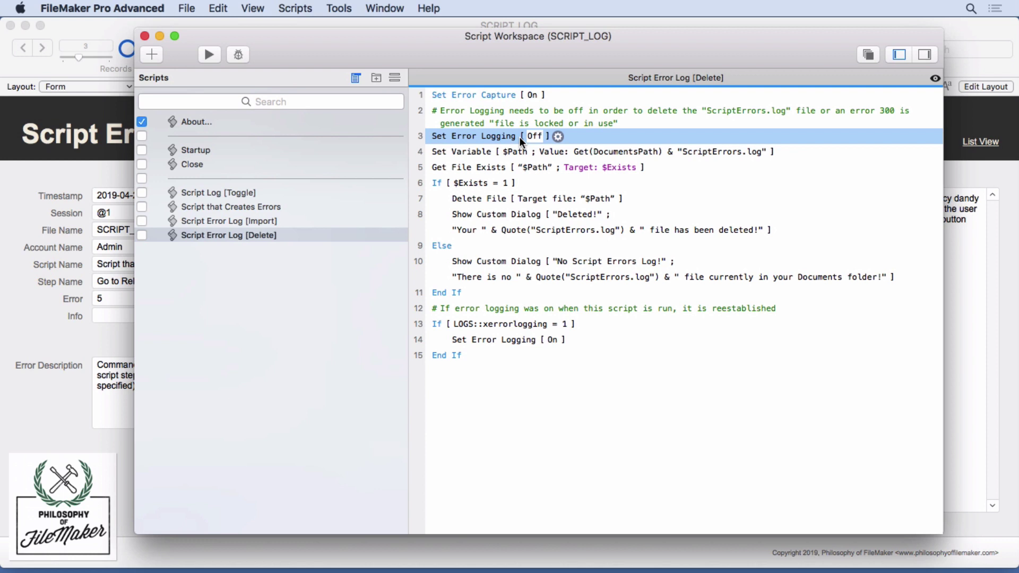
pyautogui.click(470, 153)
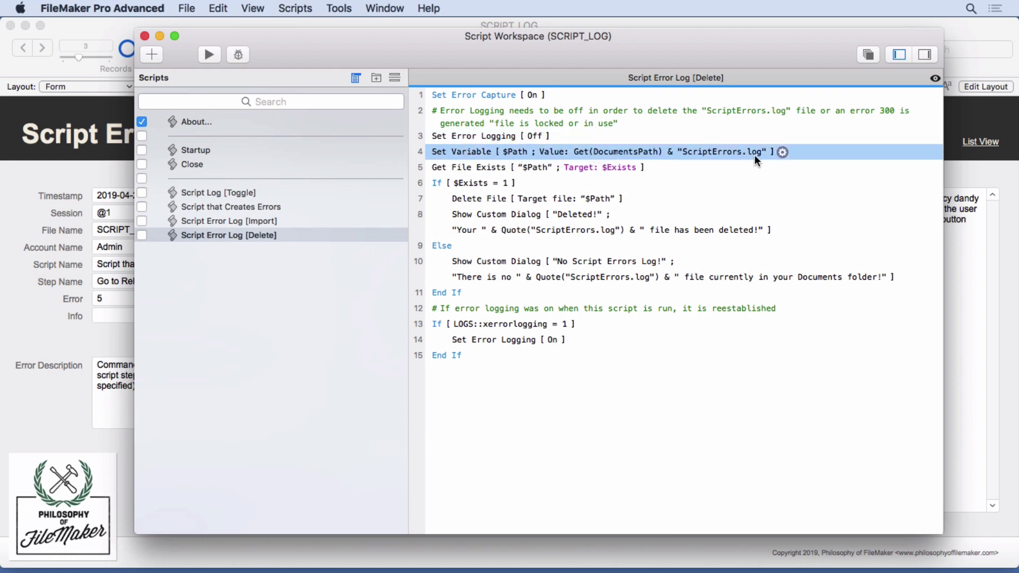
pyautogui.click(439, 167)
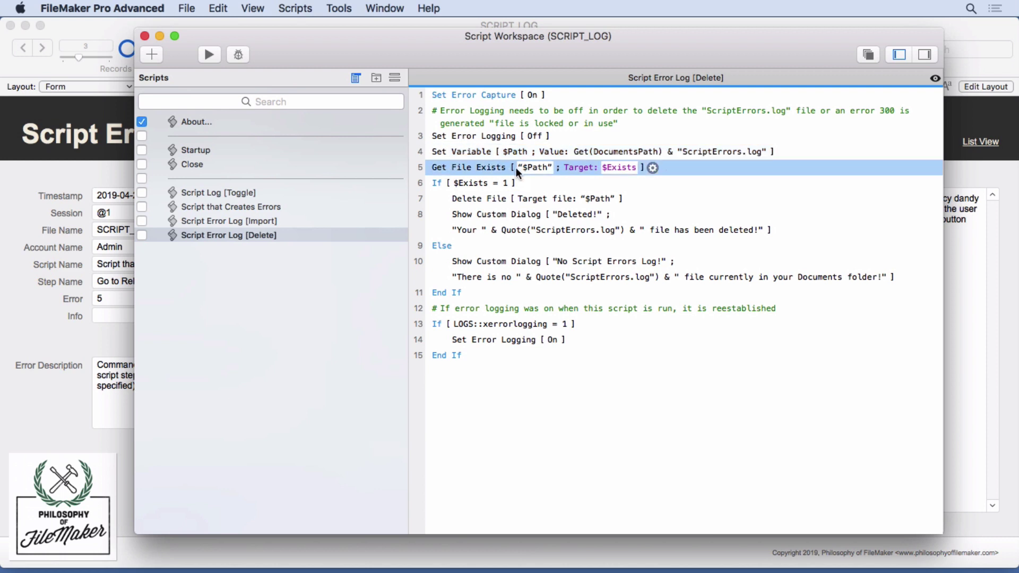
pyautogui.click(490, 200)
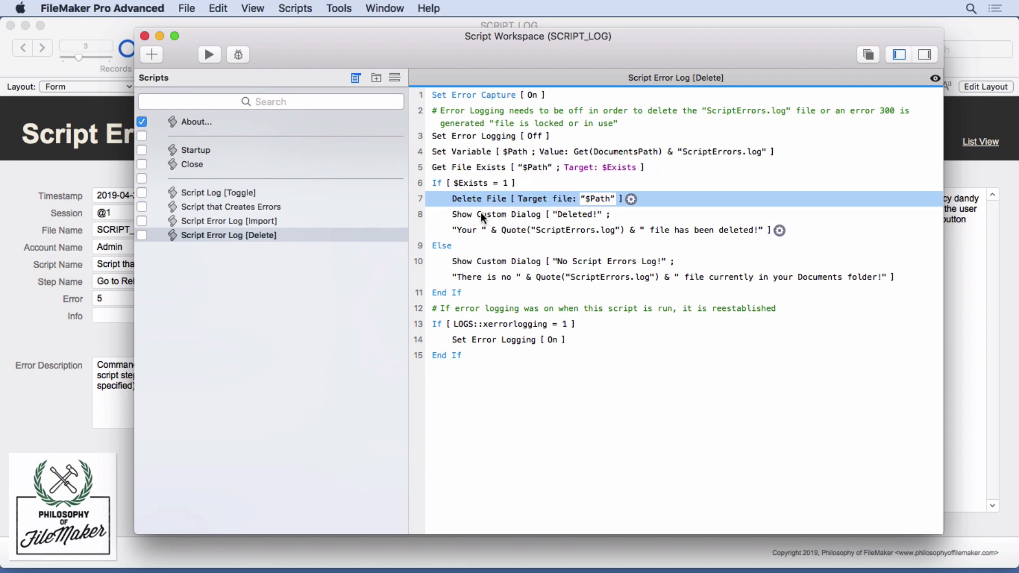
pyautogui.click(464, 215)
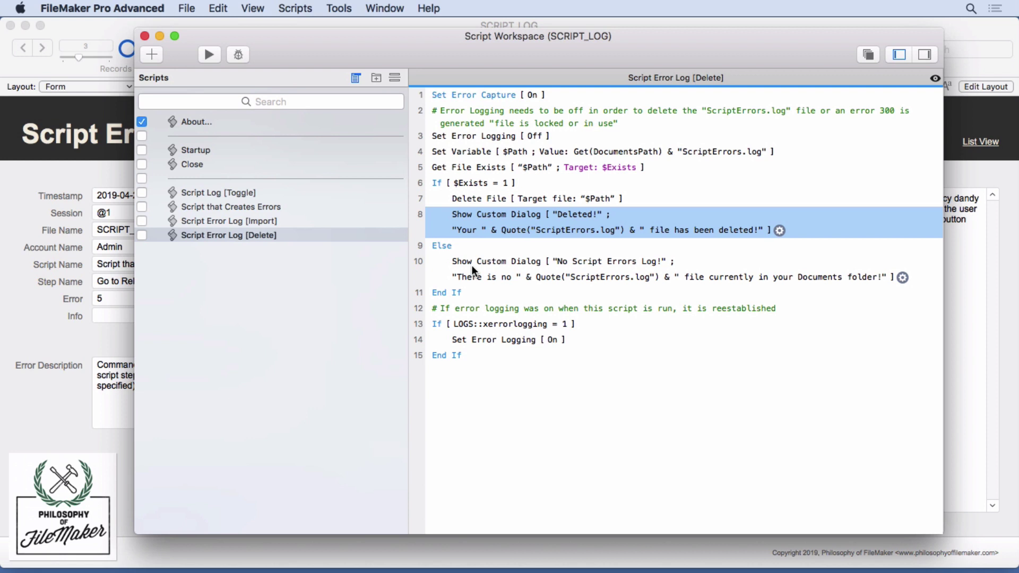
pyautogui.click(472, 266)
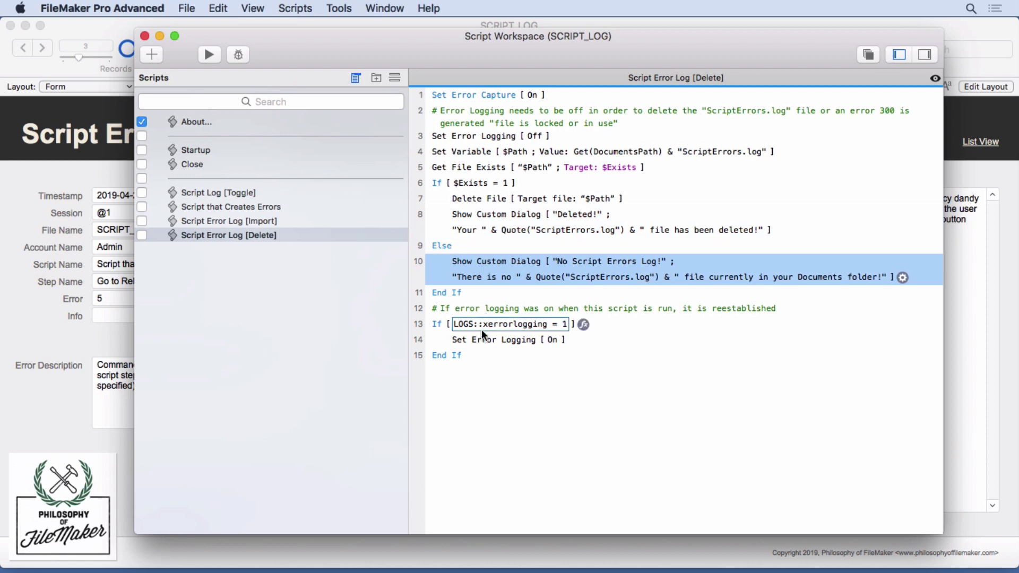
pyautogui.click(471, 342)
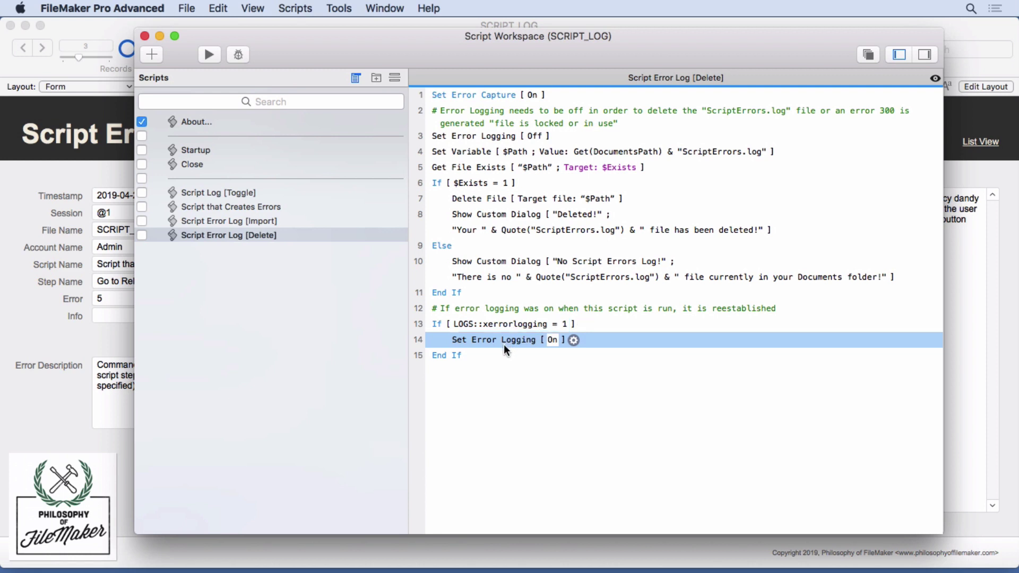
pyautogui.click(481, 138)
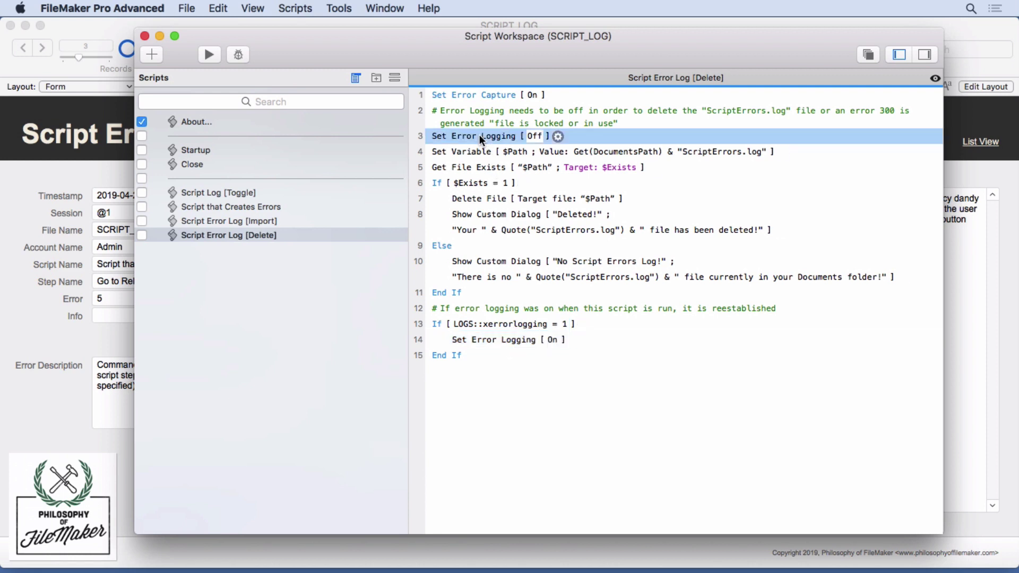
pyautogui.click(470, 342)
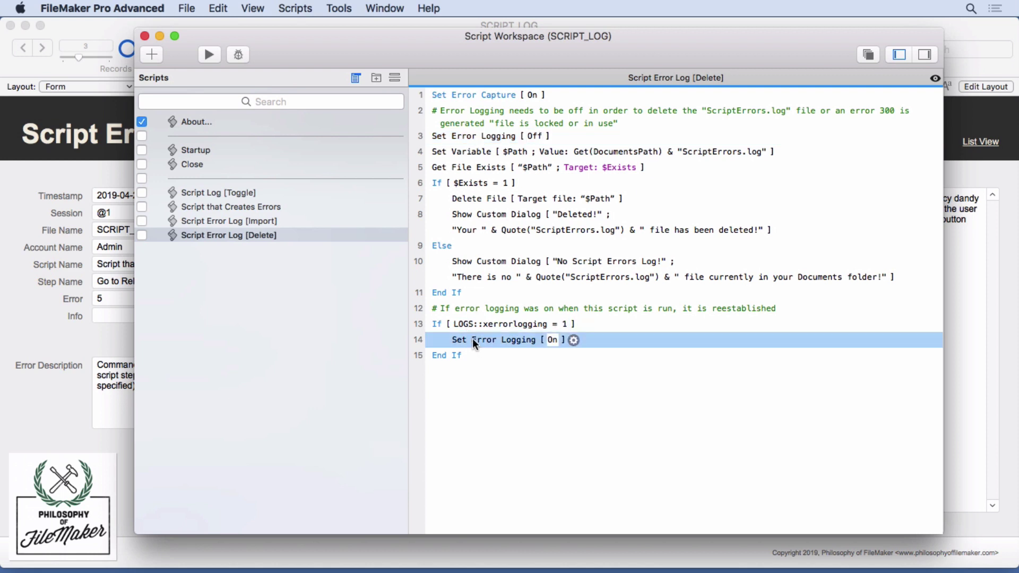
pyautogui.click(144, 36)
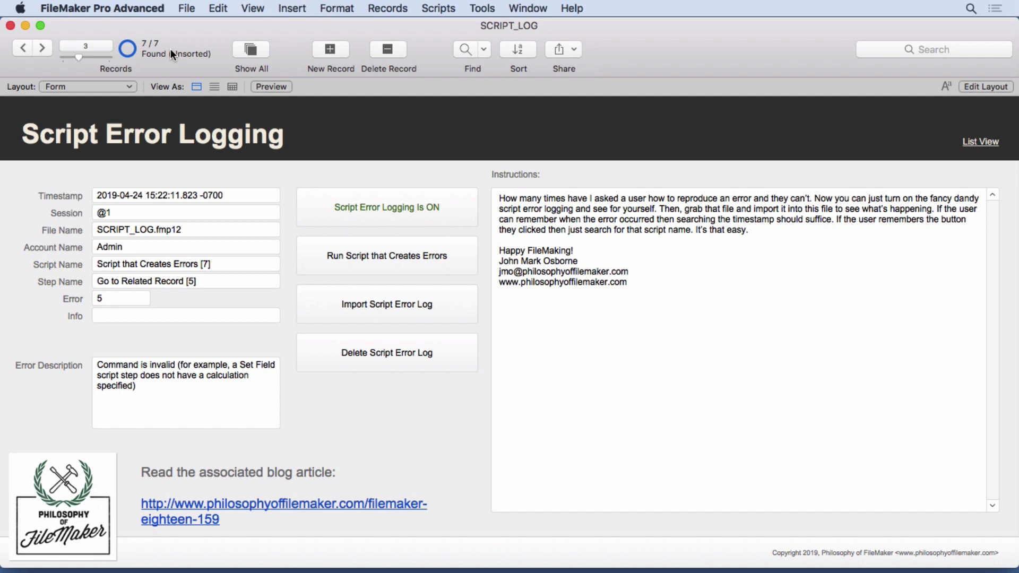